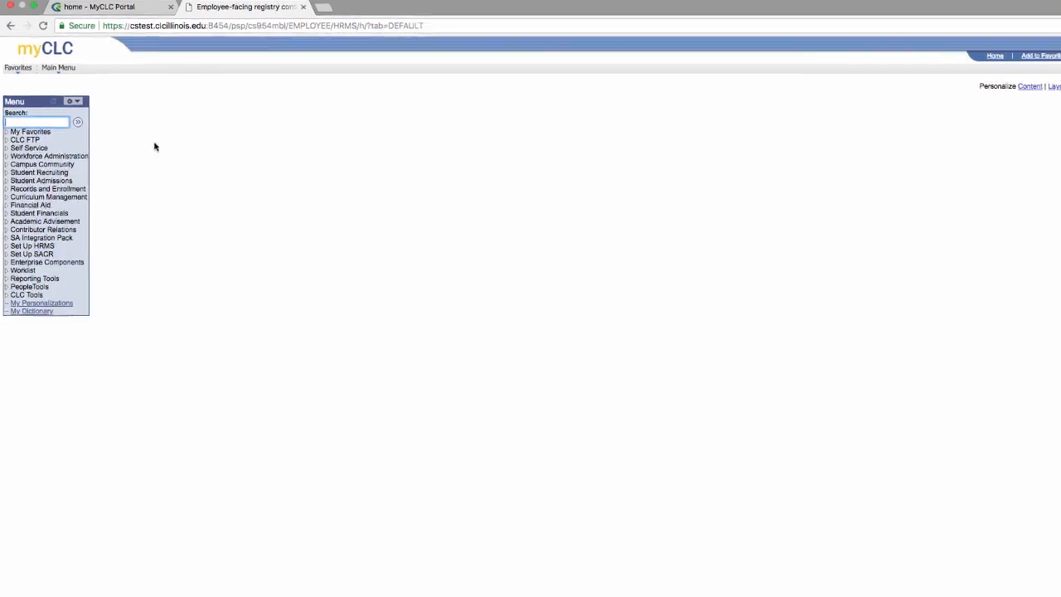
Open My Schedule in the Faculty Center under Self Service
click(65, 70)
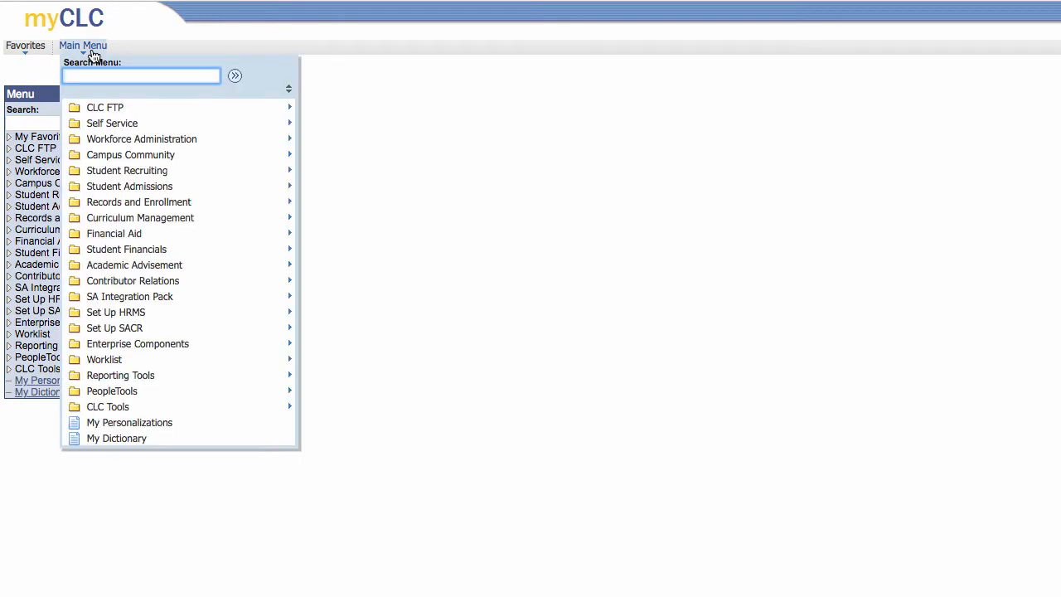
click(131, 123)
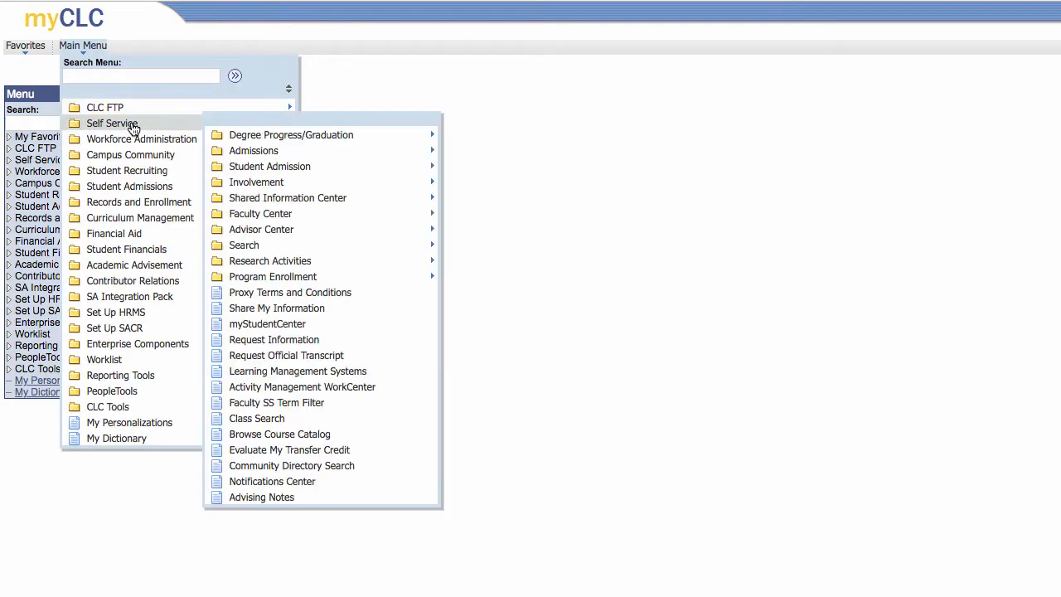
mouse_move(290, 217)
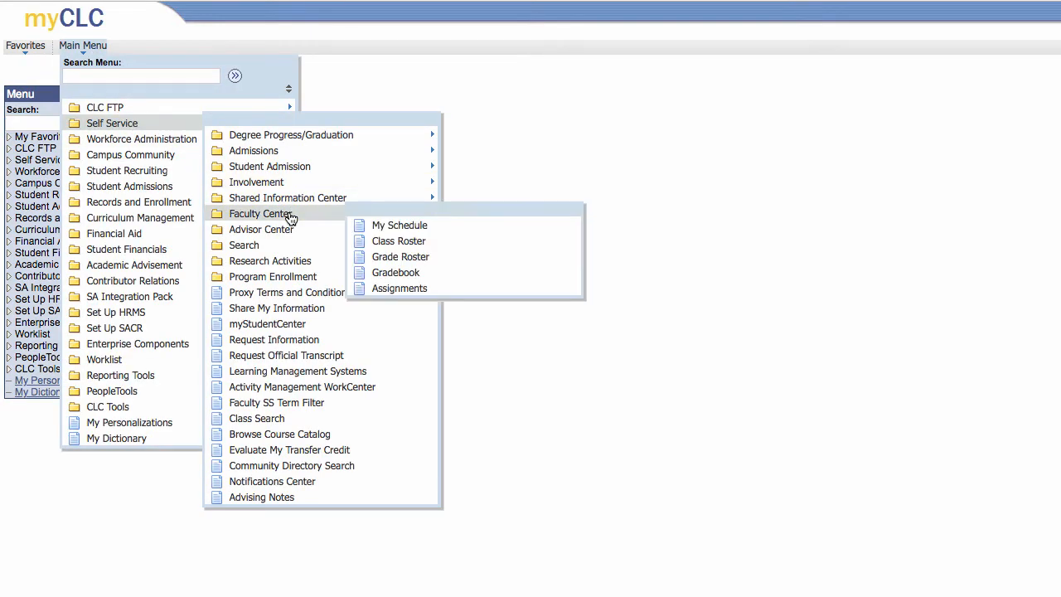
click(386, 226)
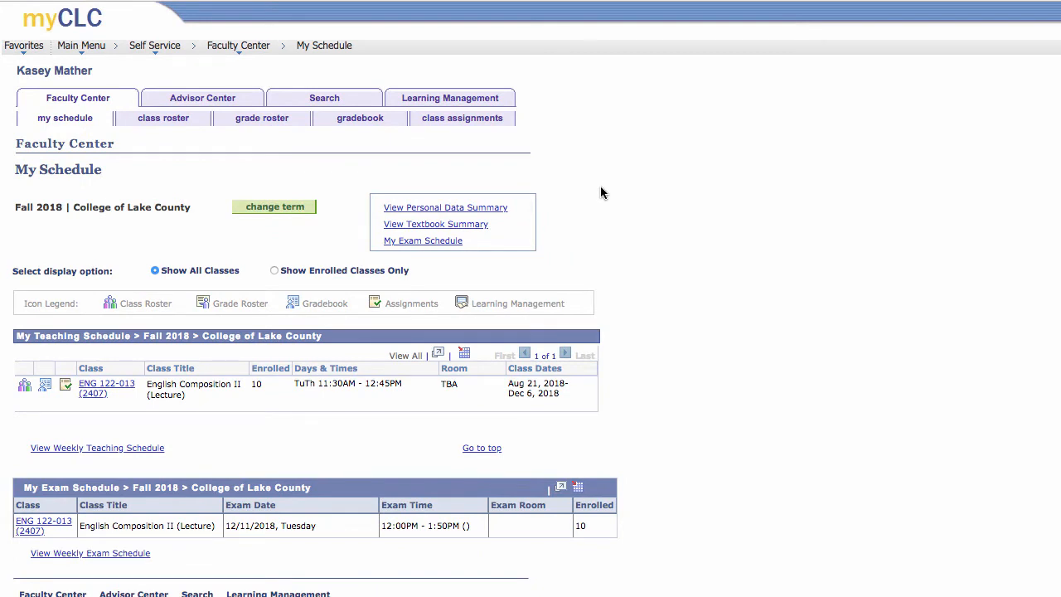
Change the schedule's term to Summer 2018
click(304, 214)
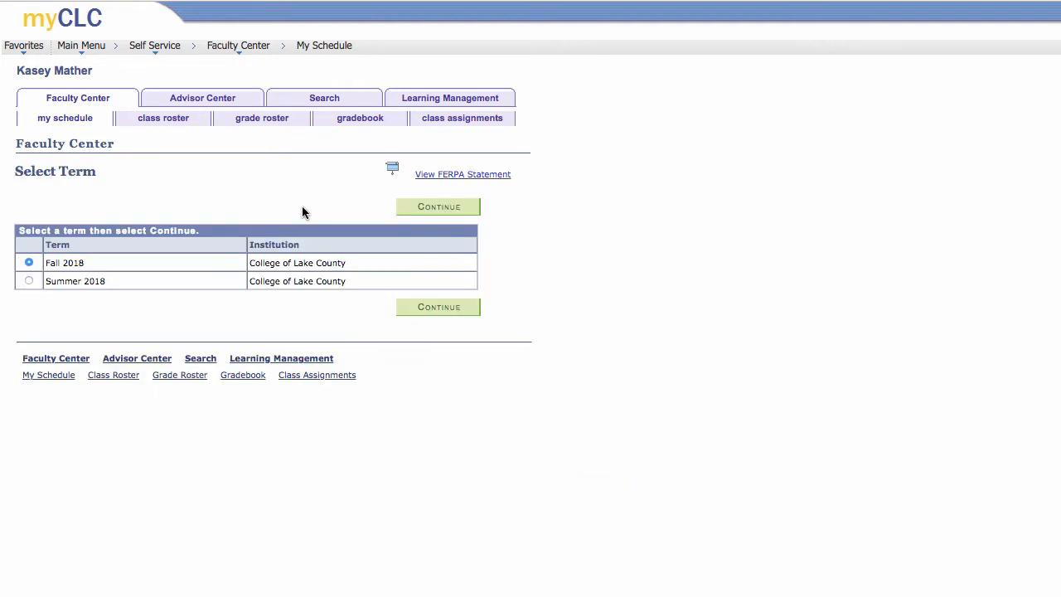
click(30, 282)
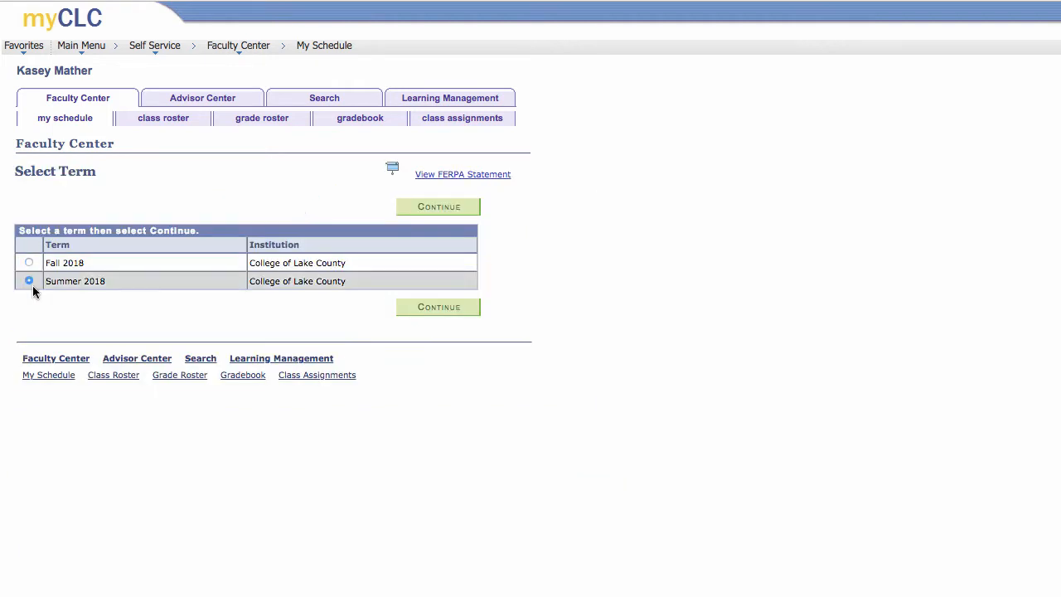
click(428, 314)
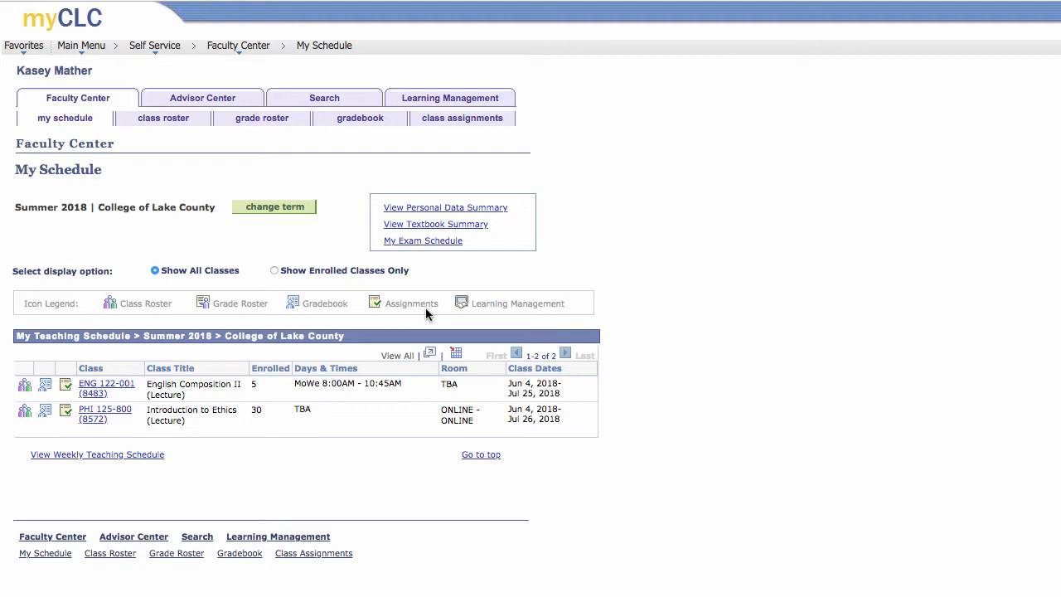
From the ENG 122-001 class roster, start an Early Alert note for the third listed student with subcategory Academic Concern
click(26, 388)
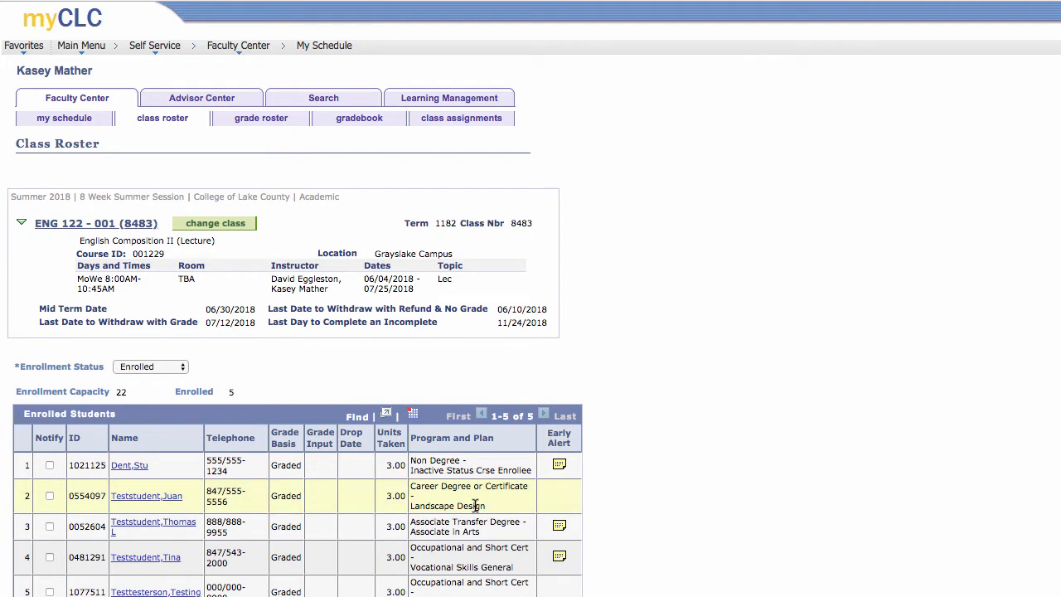
click(561, 532)
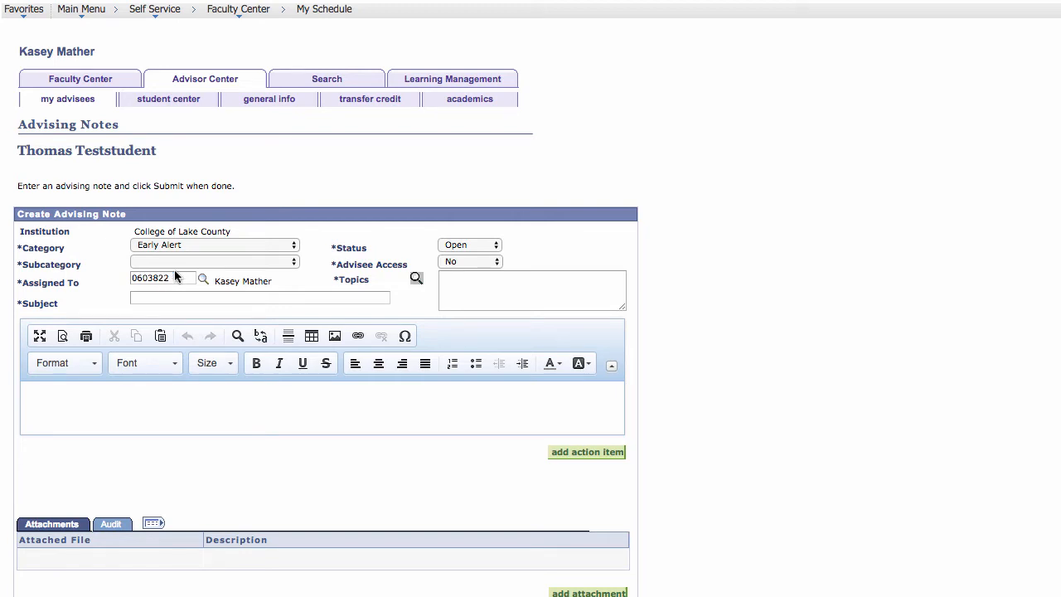
click(185, 264)
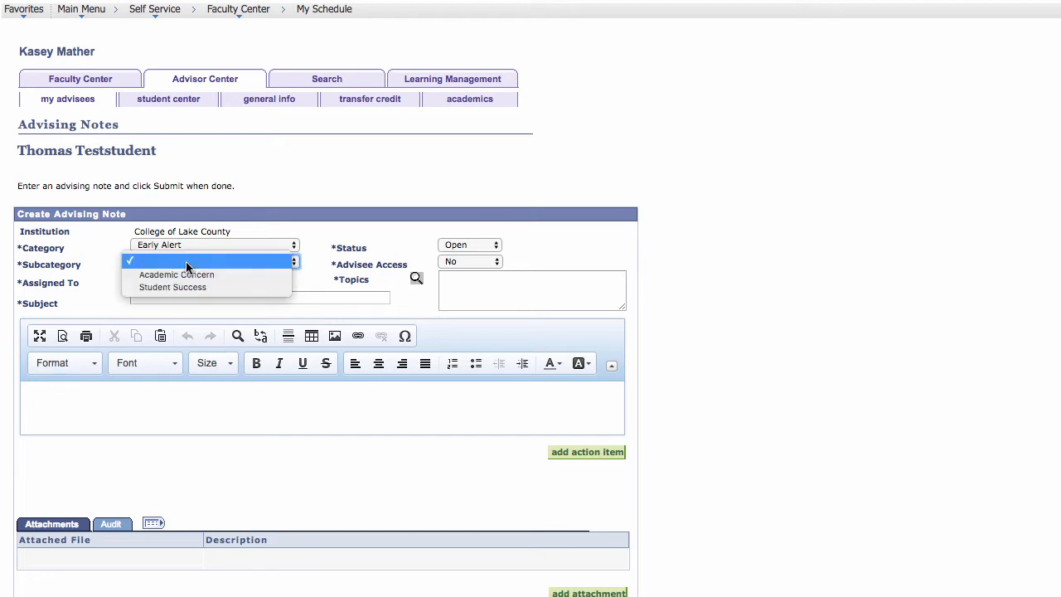
click(233, 274)
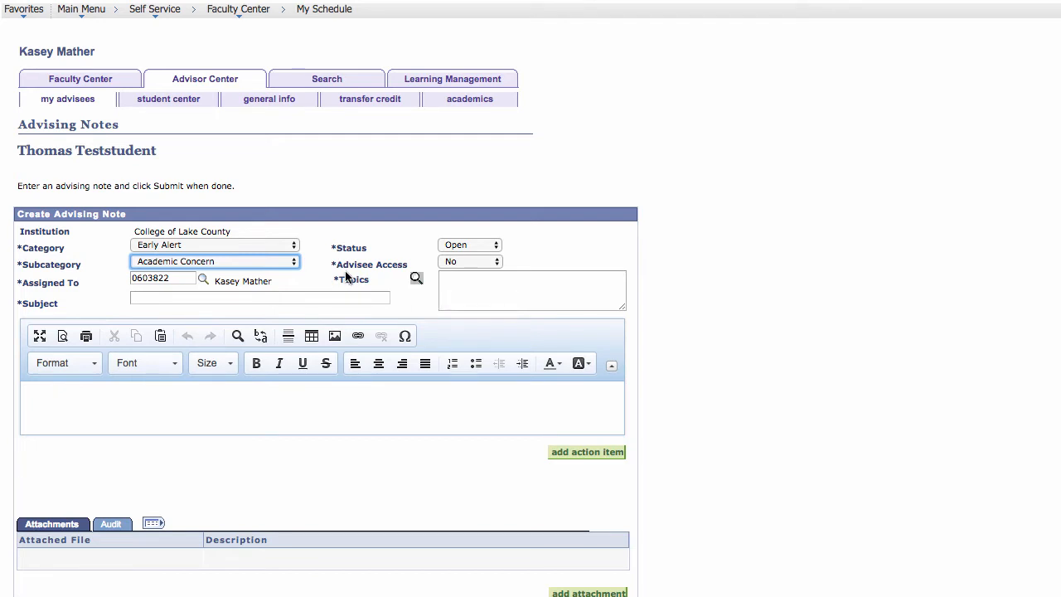
Assign the topics Low Homework Scores, Missing Class/Attendance Issue, Missing/Incomplete Assignments and Time Management Concern to the note
click(417, 282)
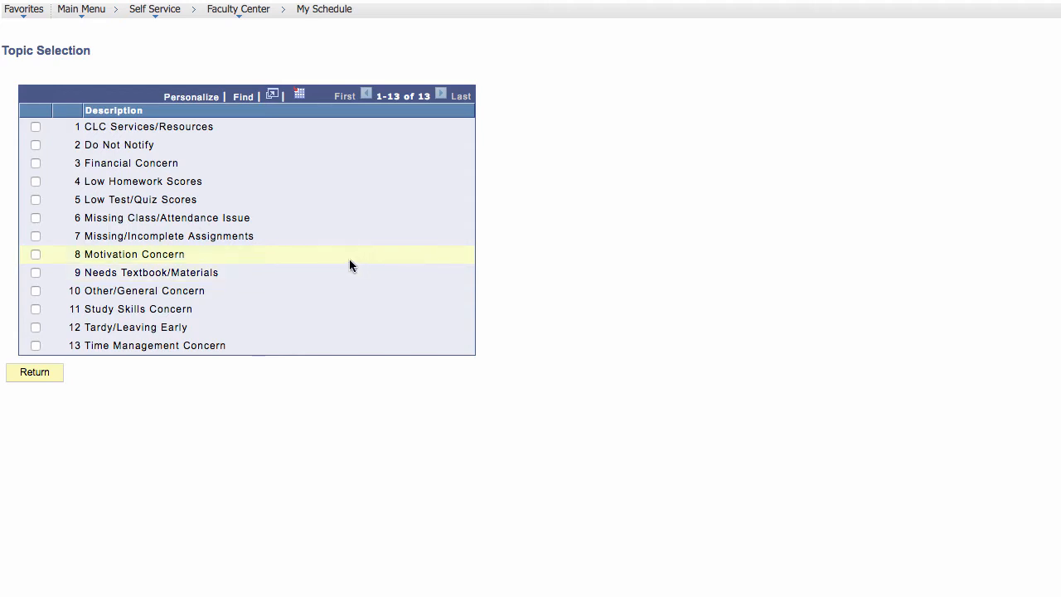
click(155, 187)
click(36, 181)
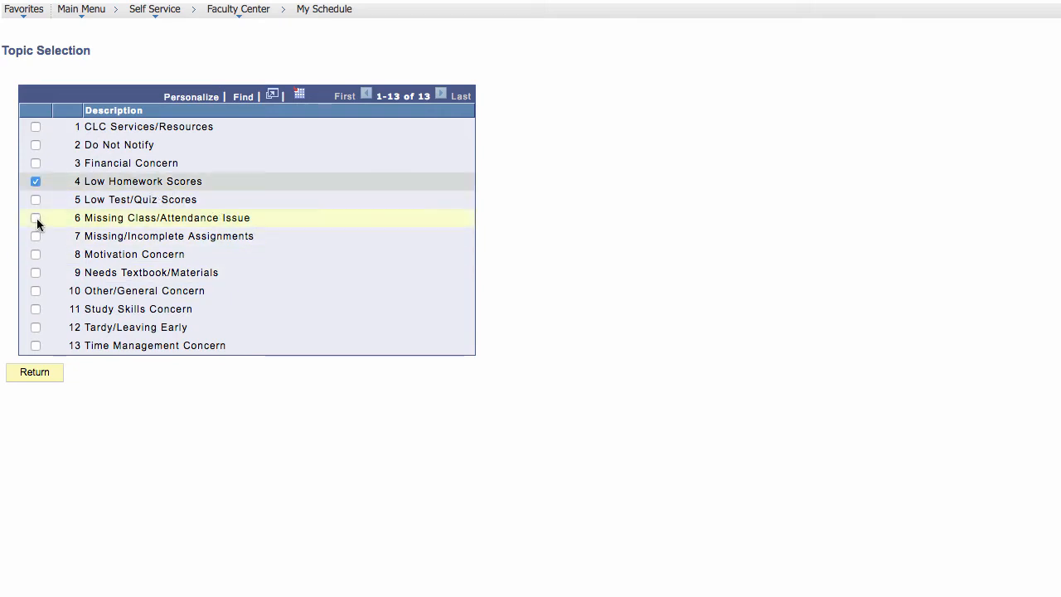
click(35, 218)
click(35, 236)
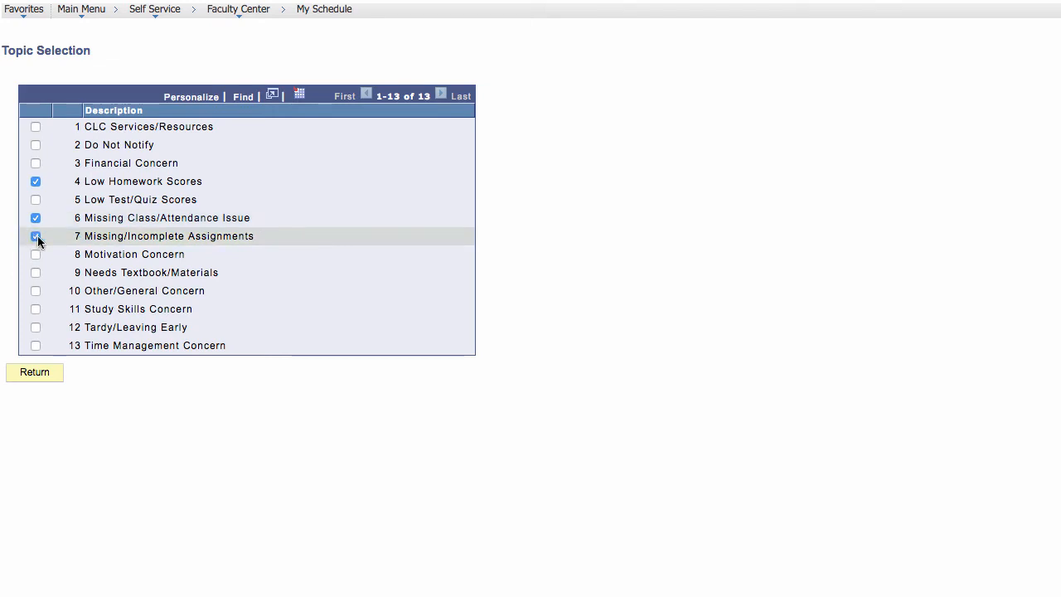
click(36, 345)
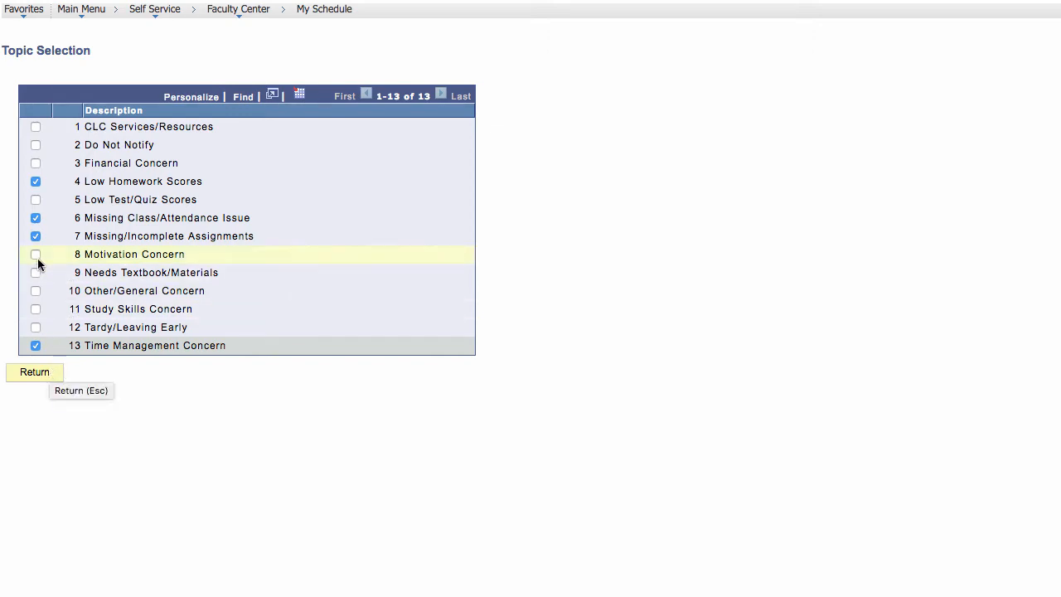
click(40, 373)
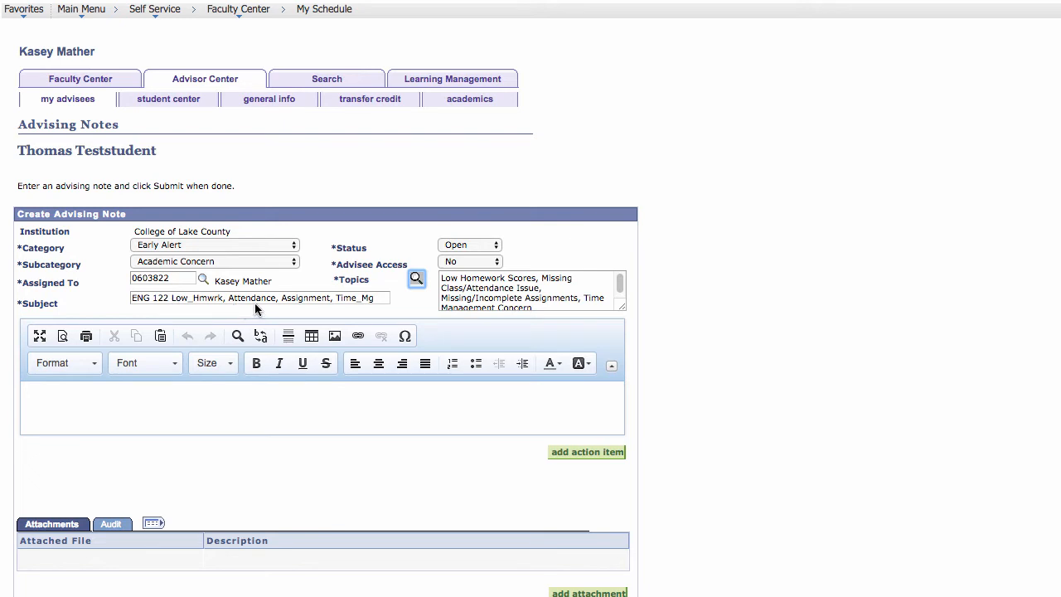
Enter "Early Alert sample summary here..." as the note's comment text
click(167, 395)
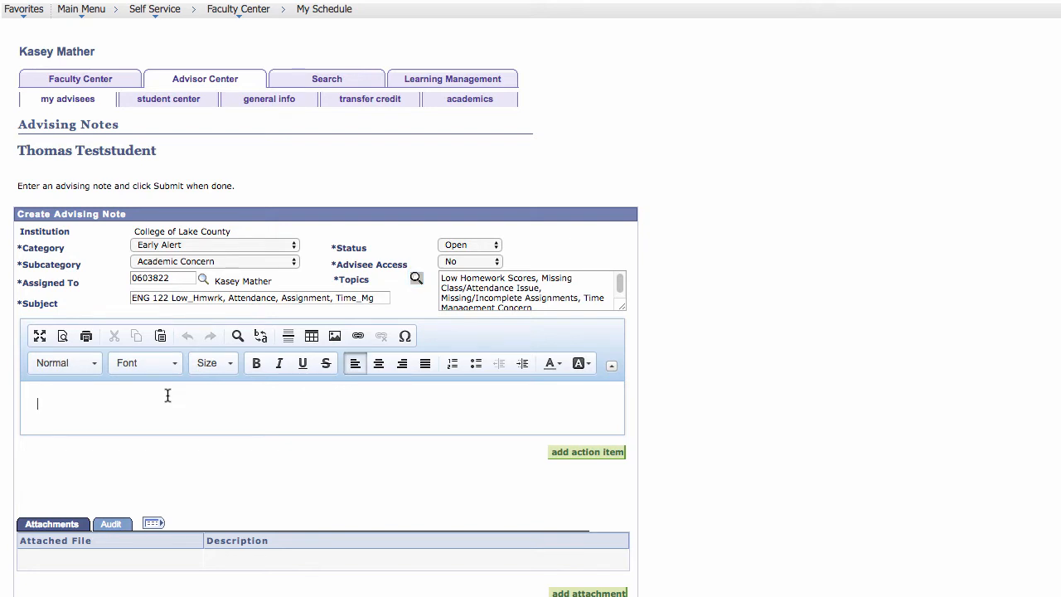
text(Early Alert sample summary e)
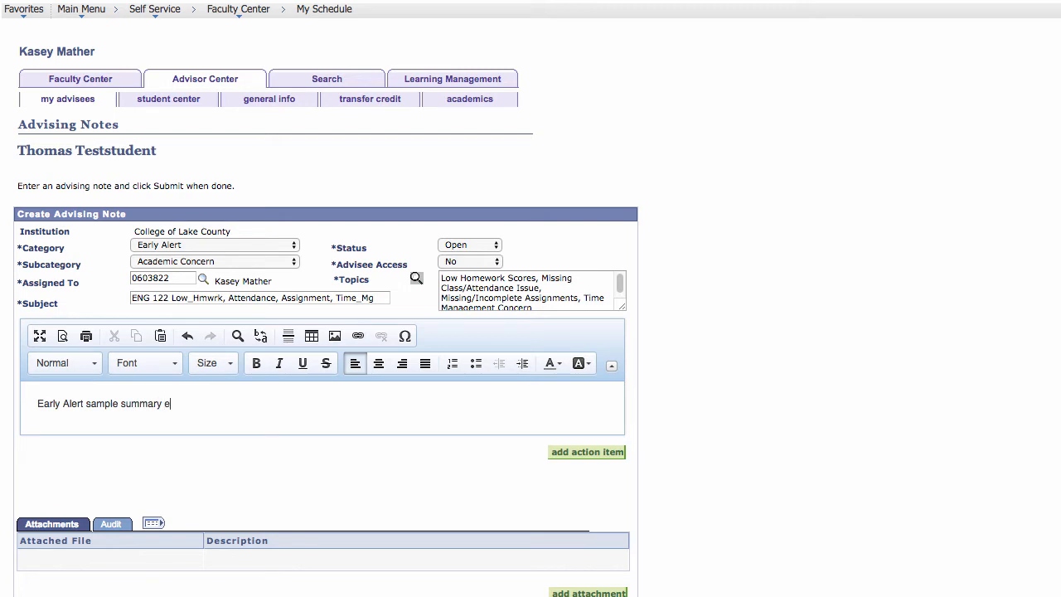
key(BackSpace)
text(here...)
Try the Student Success subcategory for the note with the topic Course Improvement & Success
click(241, 262)
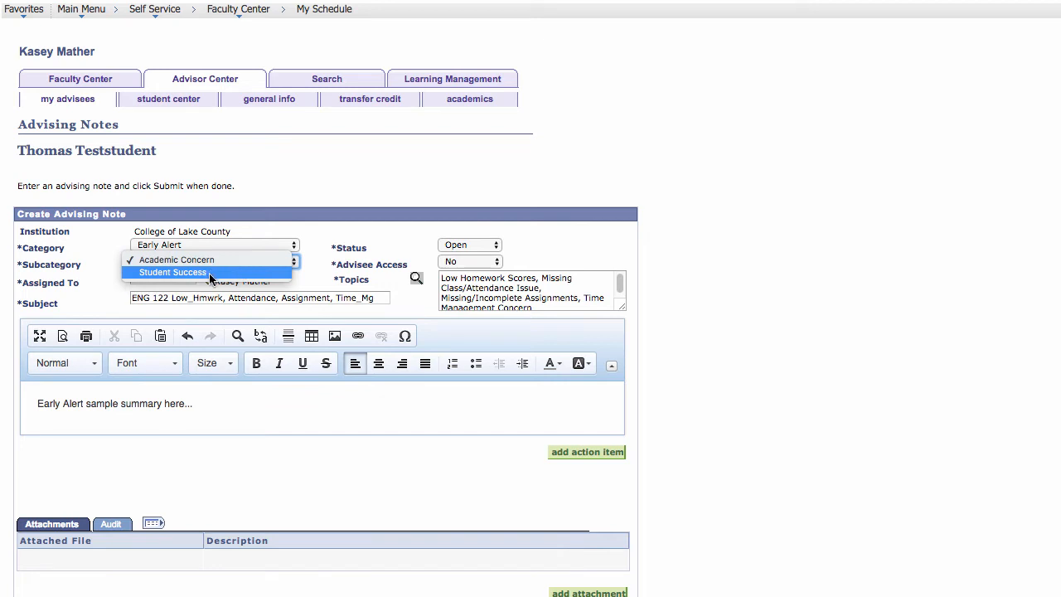
click(209, 276)
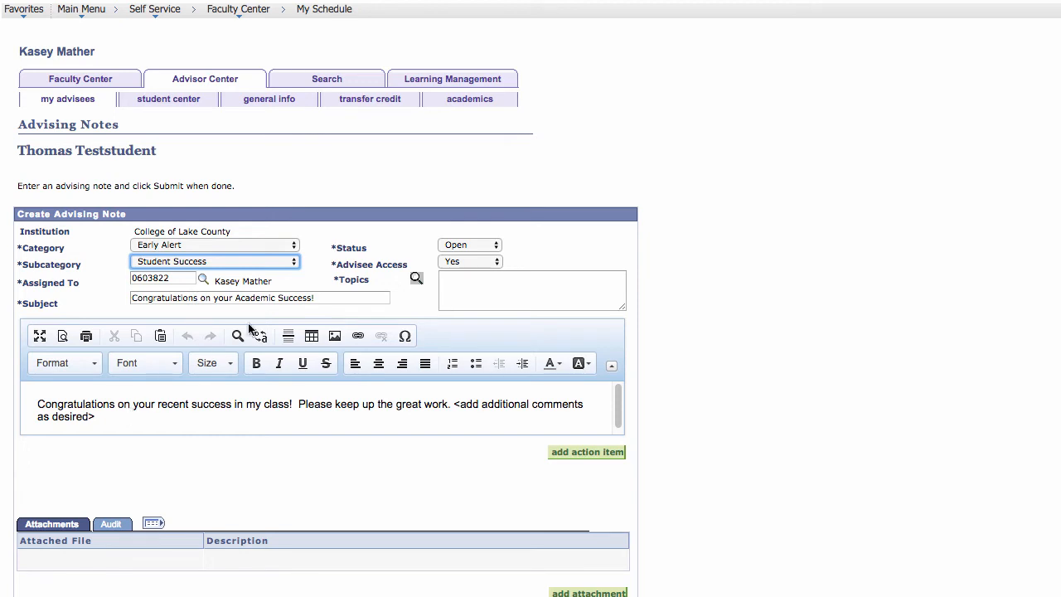
click(416, 280)
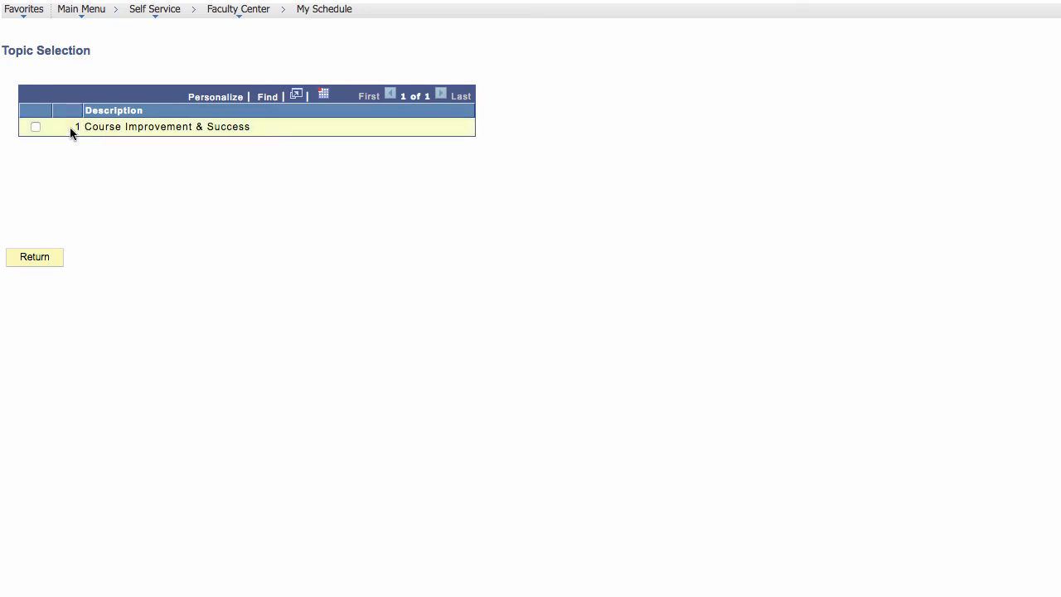
click(35, 127)
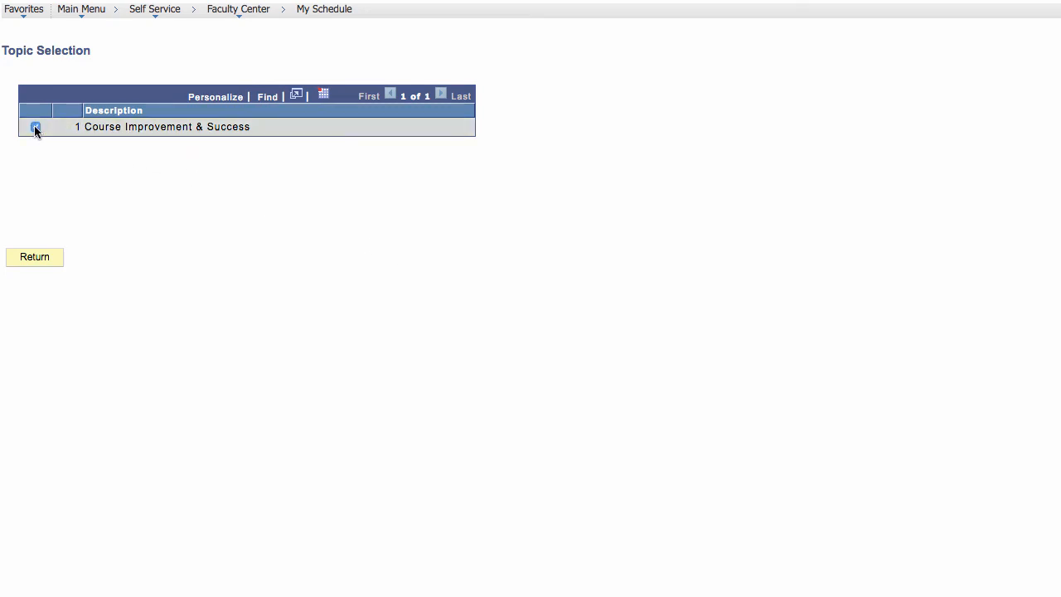
click(35, 257)
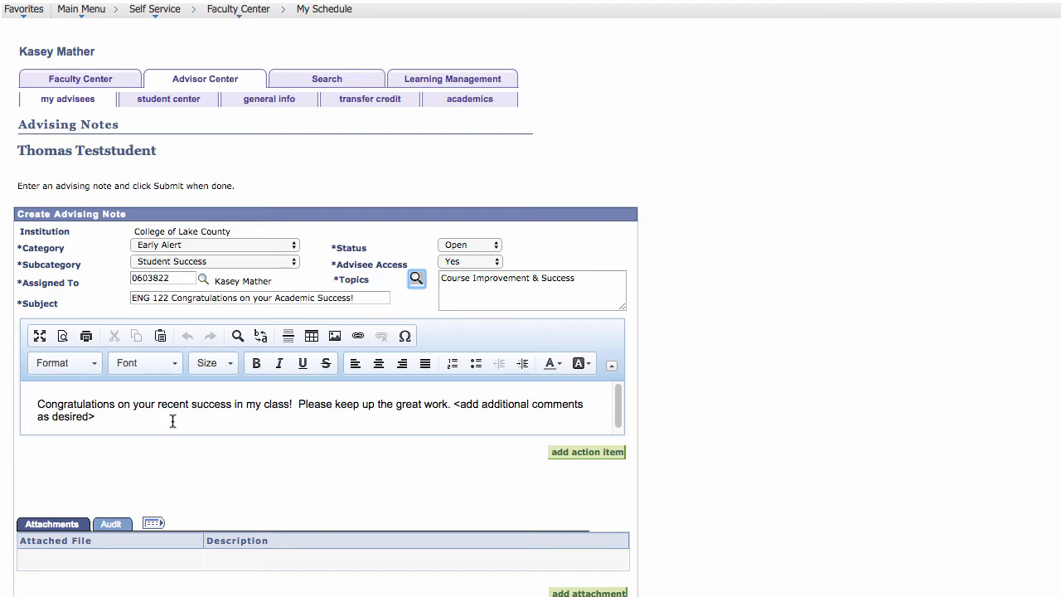
Remove the placeholder "<add additional comments as desired>" from the congratulations message
drag(173, 421, 456, 407)
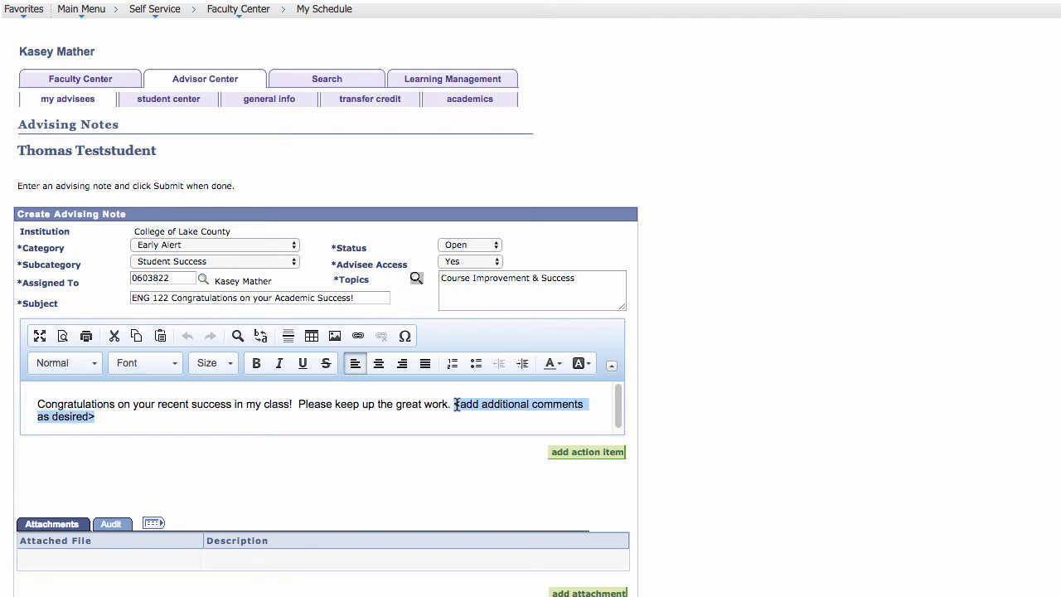
key(Delete)
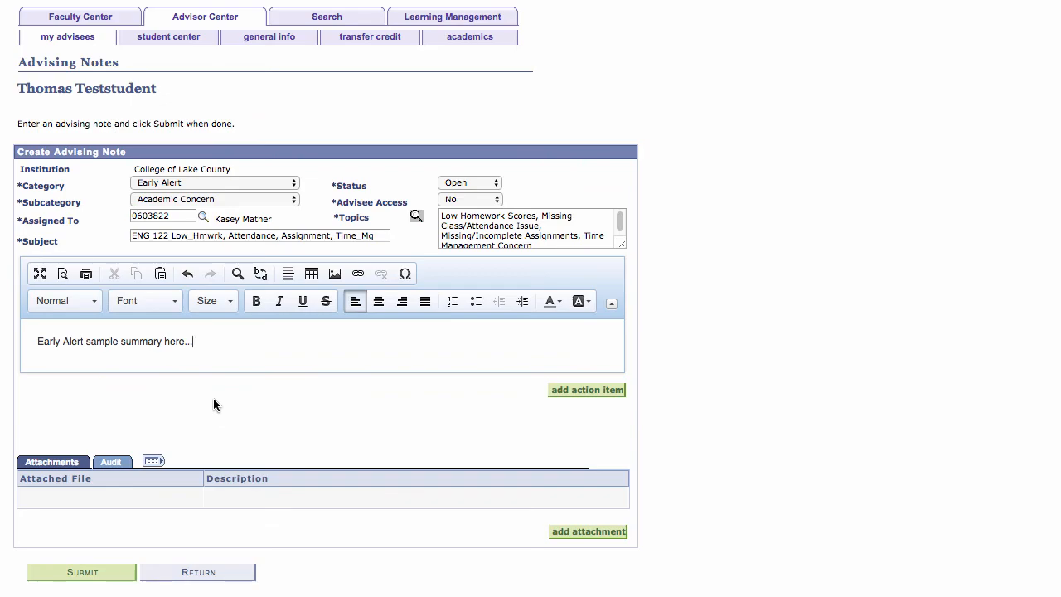
Submit the Academic Concern note and confirm that it cannot be edited
click(105, 573)
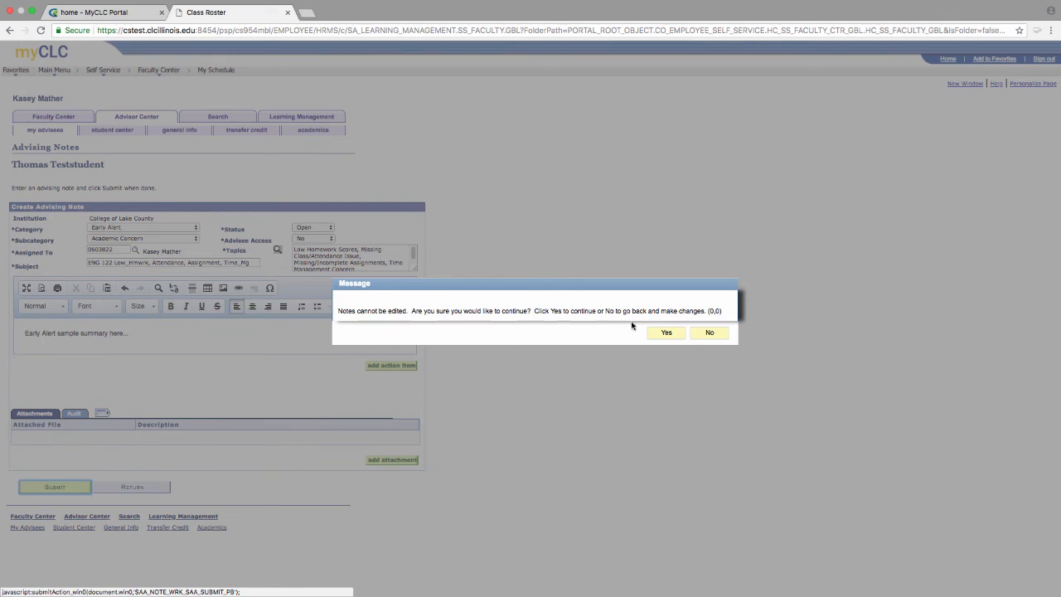
click(665, 334)
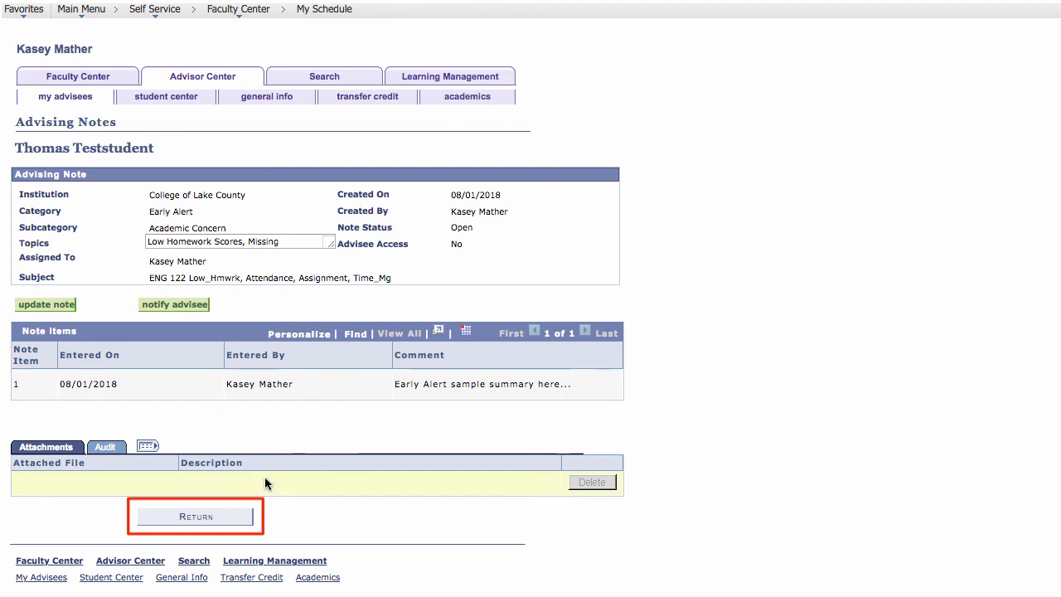
Leave the submitted note and go back through the class roster to the Summer 2018 teaching schedule
click(225, 519)
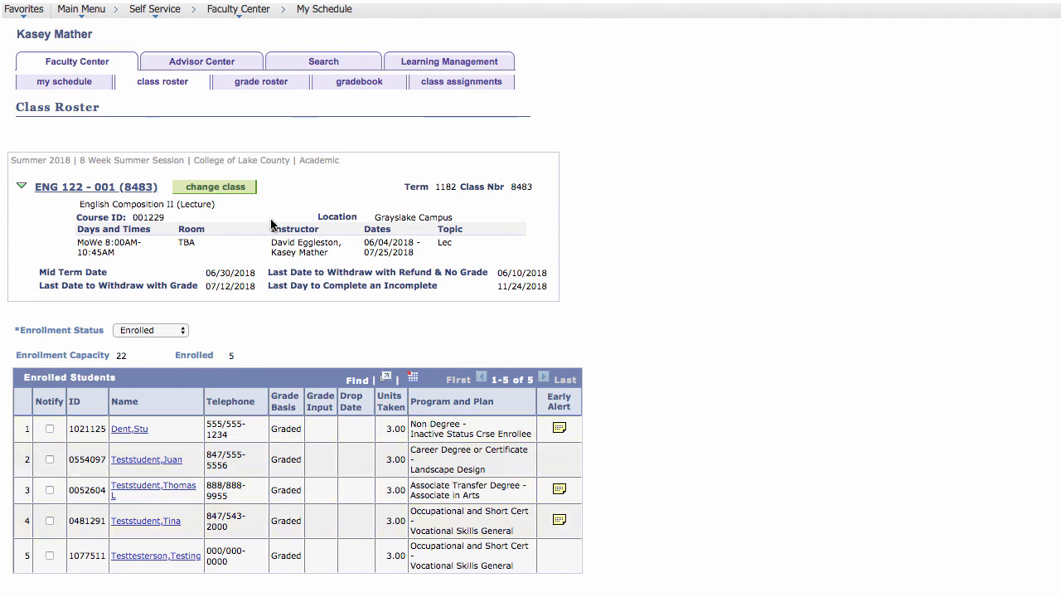
click(235, 194)
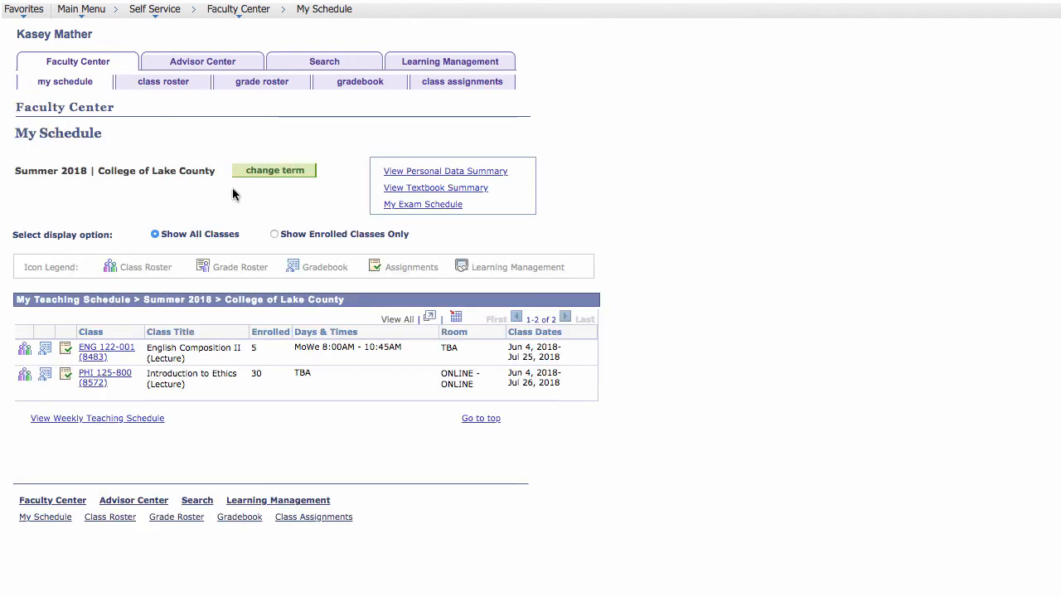